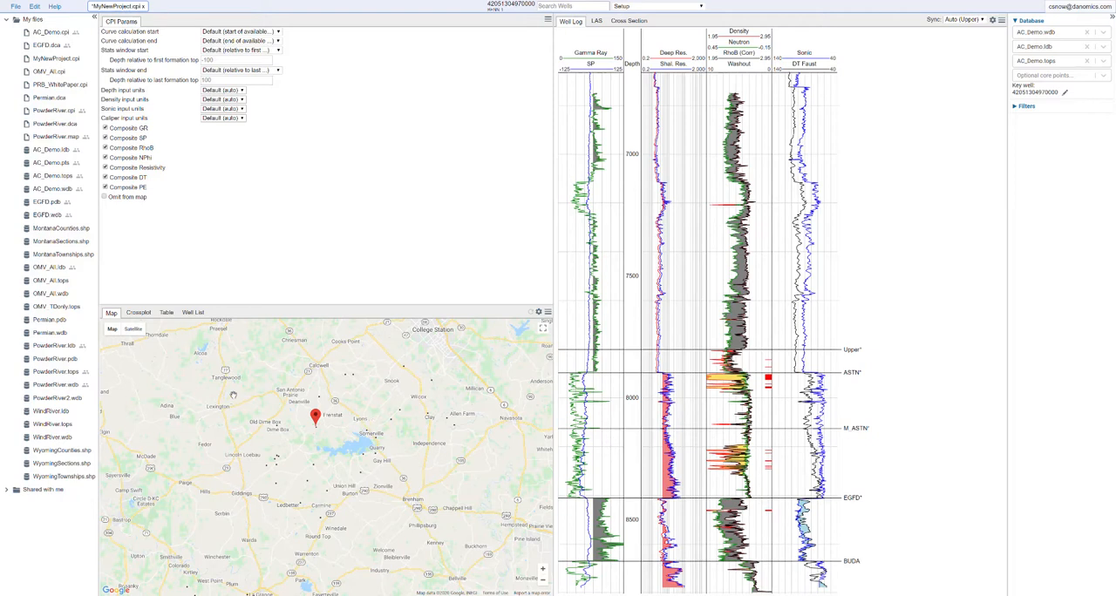
Select another well on the map and return to the key well, and display the well list.
{"action": "left_click", "coordinate": [315, 426]}
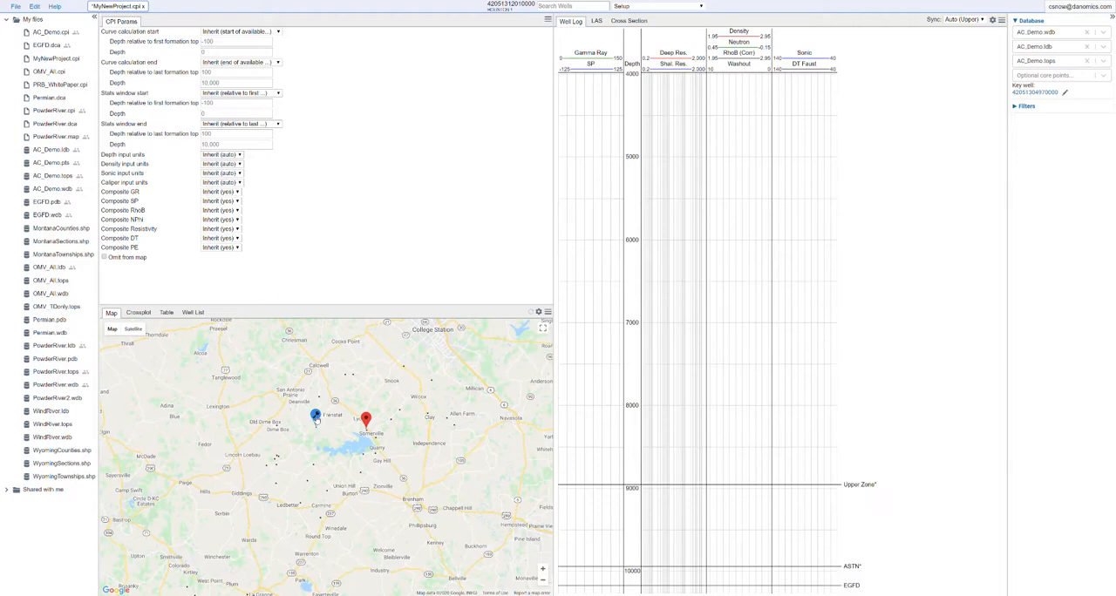
{"action": "left_click", "coordinate": [316, 418]}
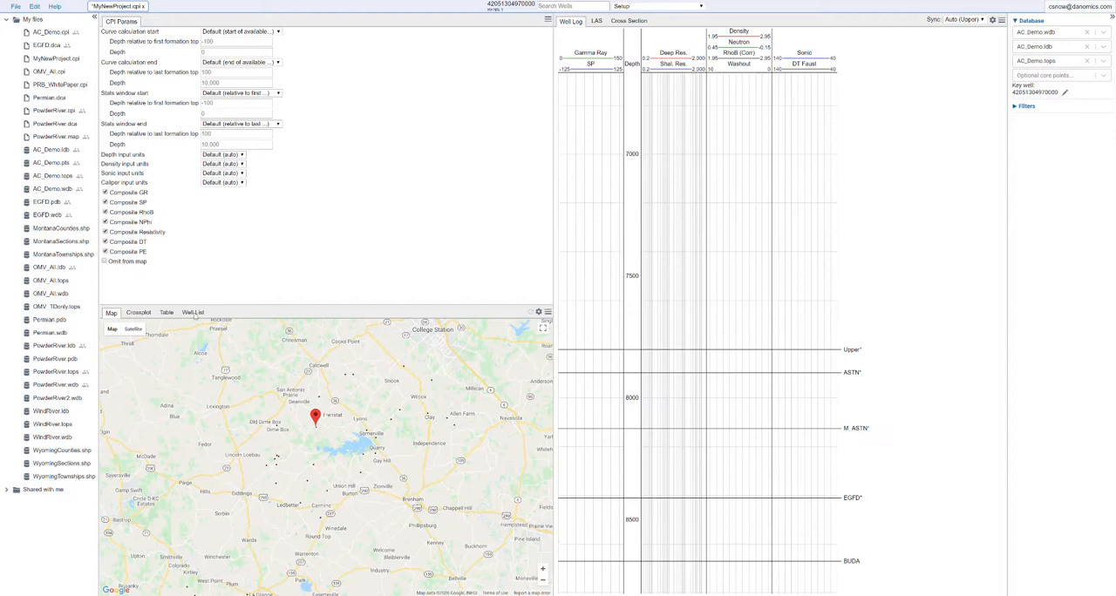
{"action": "left_click", "coordinate": [193, 314]}
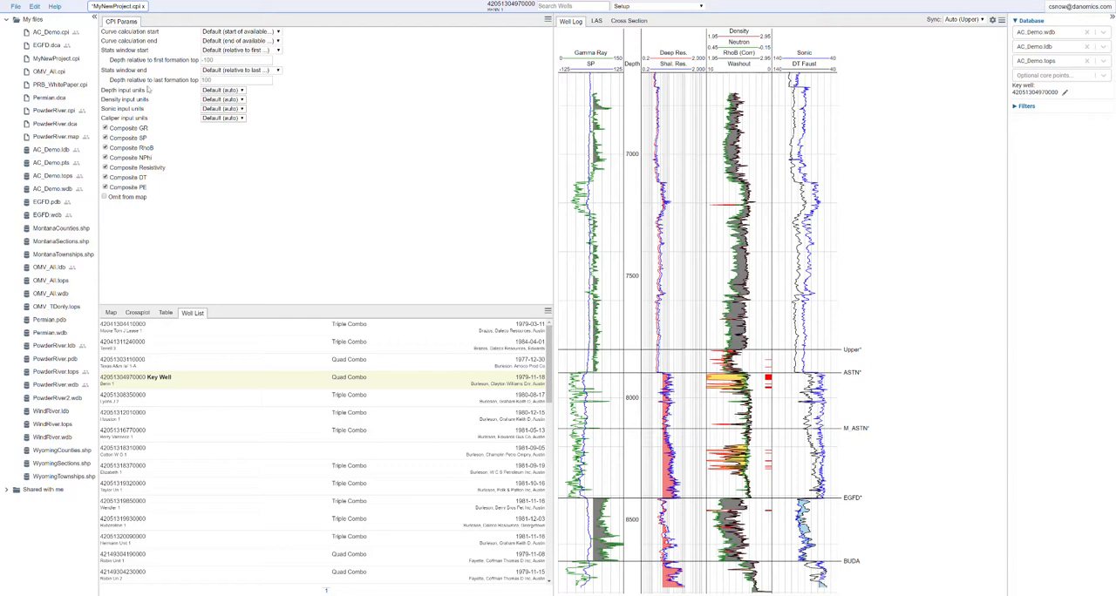
In the Setup module, set the curve calculation start relative to the first formation top with a depth of -1,000.
{"action": "left_click", "coordinate": [679, 7]}
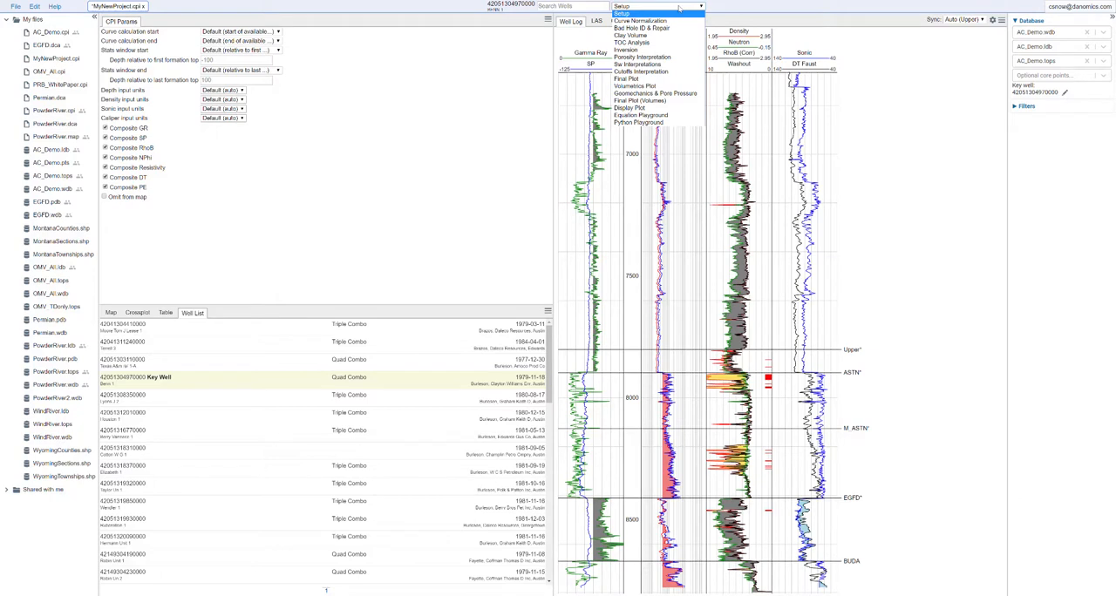
{"action": "left_click", "coordinate": [650, 15]}
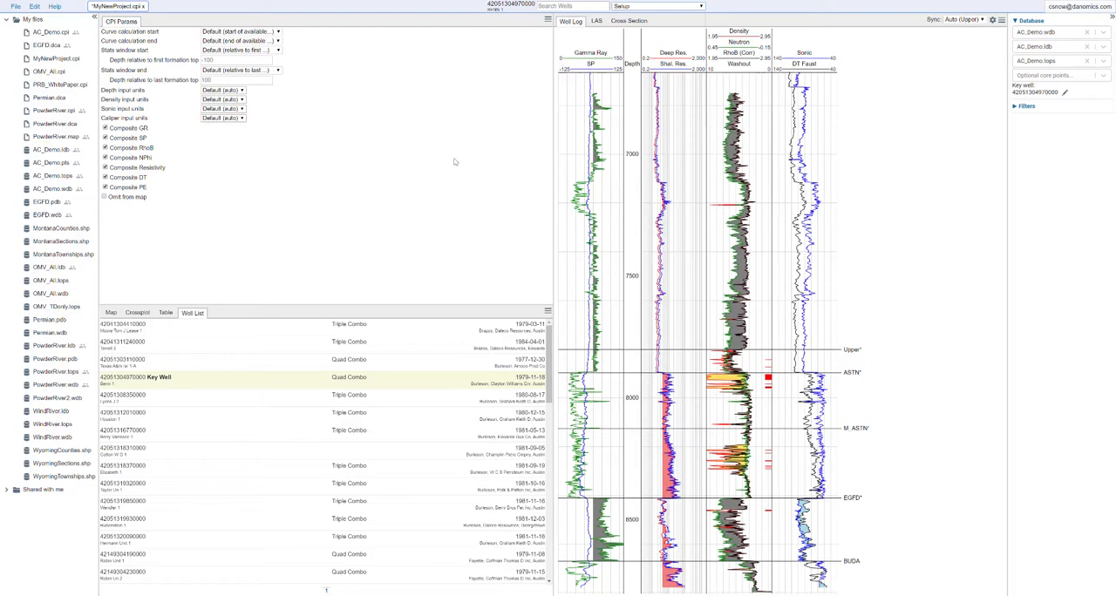
{"action": "scroll", "coordinate": [646, 248], "scroll_direction": "down", "scroll_amount": 4}
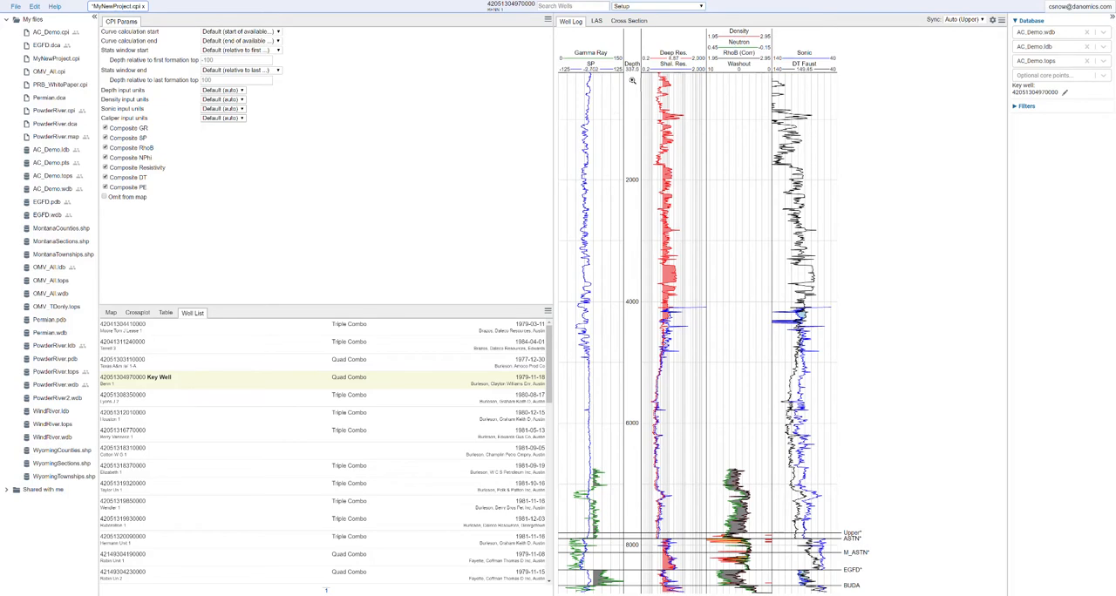
{"action": "left_click", "coordinate": [278, 33]}
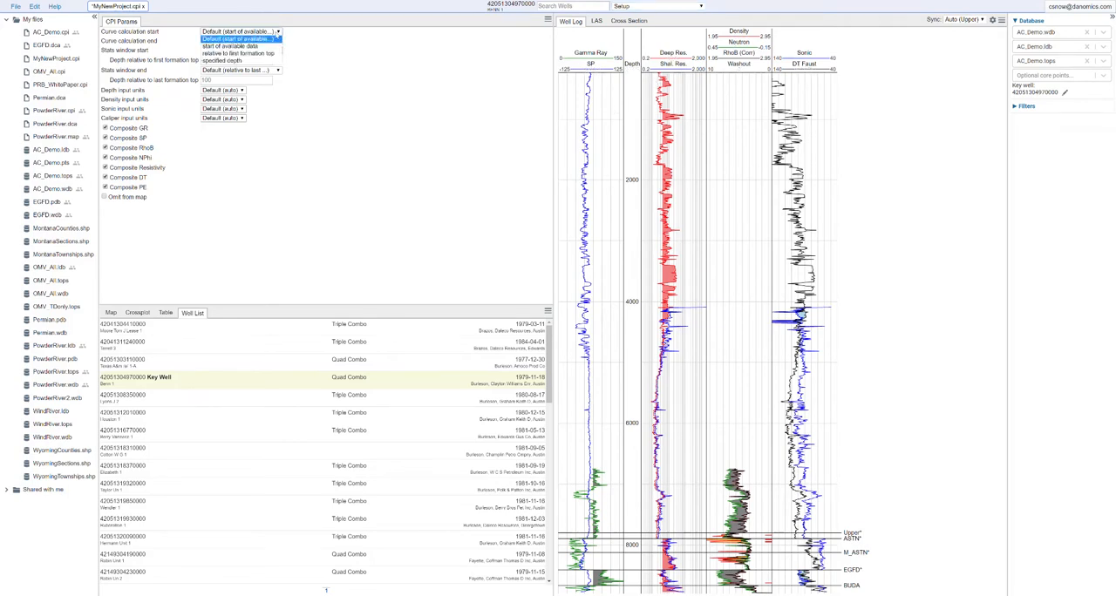
{"action": "left_click", "coordinate": [231, 53]}
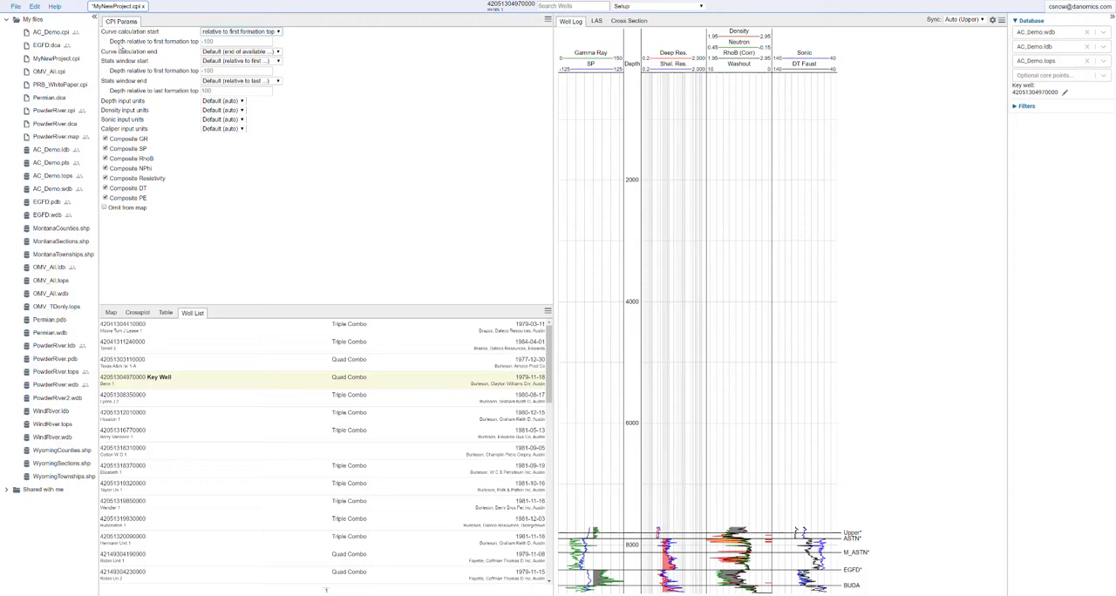
{"action": "left_click", "coordinate": [218, 41]}
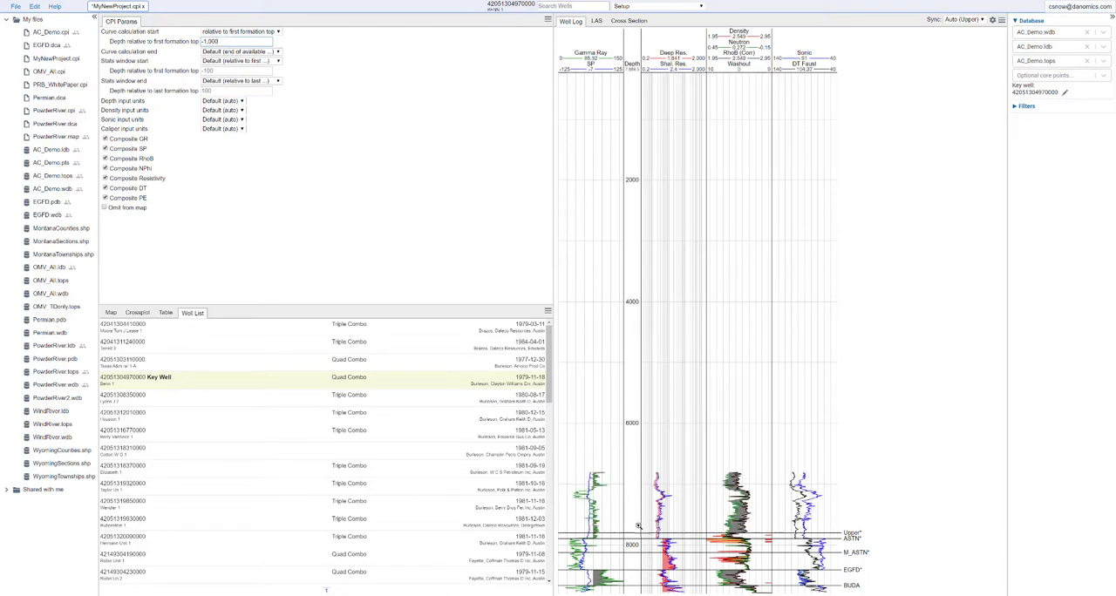
{"action": "left_click_drag", "start_coordinate": [630, 466], "coordinate": [630, 595]}
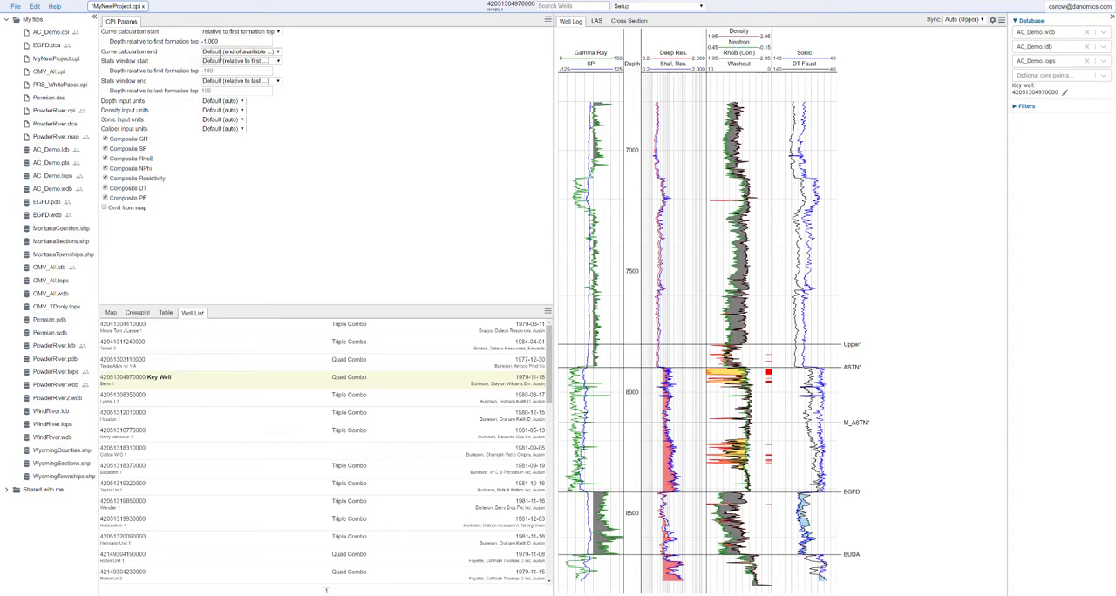
Set the stats window start to -300 relative to the first formation top and its end to the end of available data.
{"action": "left_click", "coordinate": [225, 53]}
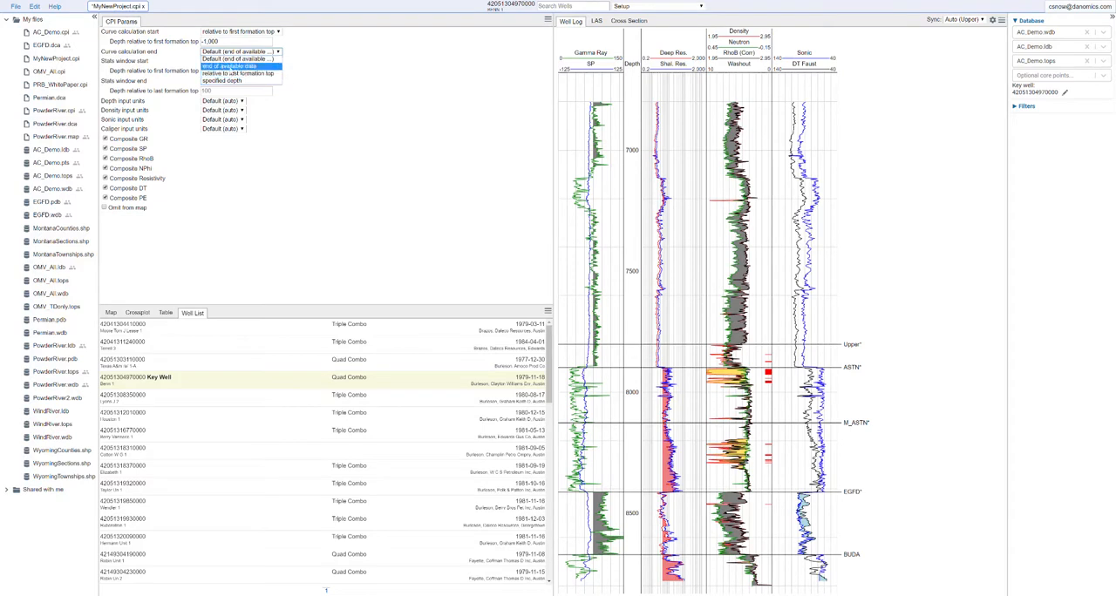
{"action": "left_click", "coordinate": [364, 65]}
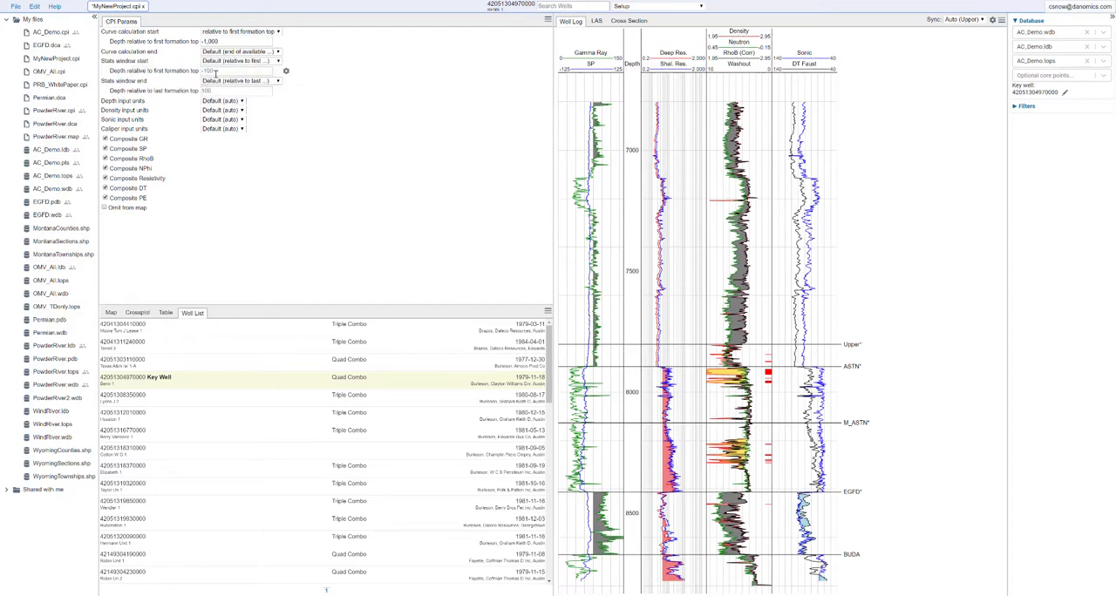
{"action": "type", "text": "-300"}
{"action": "left_click", "coordinate": [218, 93]}
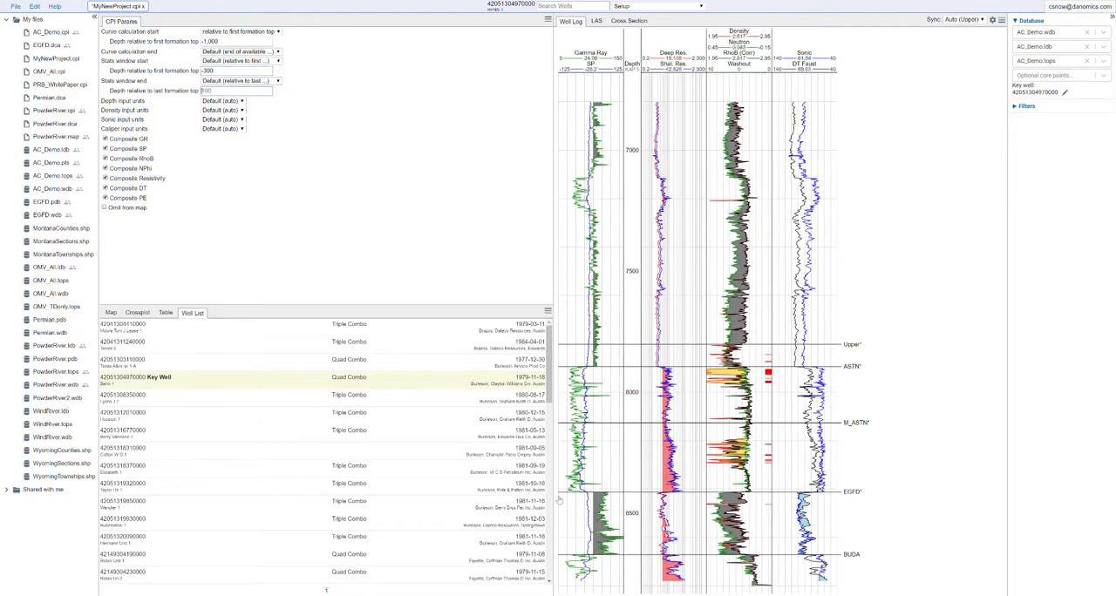
{"action": "left_click", "coordinate": [272, 81]}
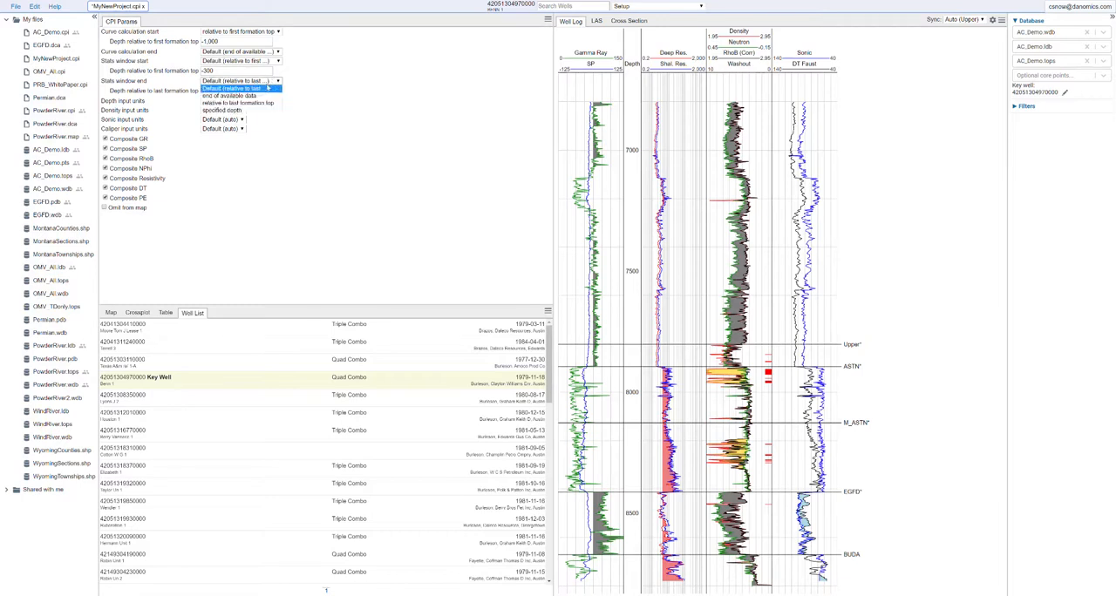
{"action": "left_click", "coordinate": [252, 97]}
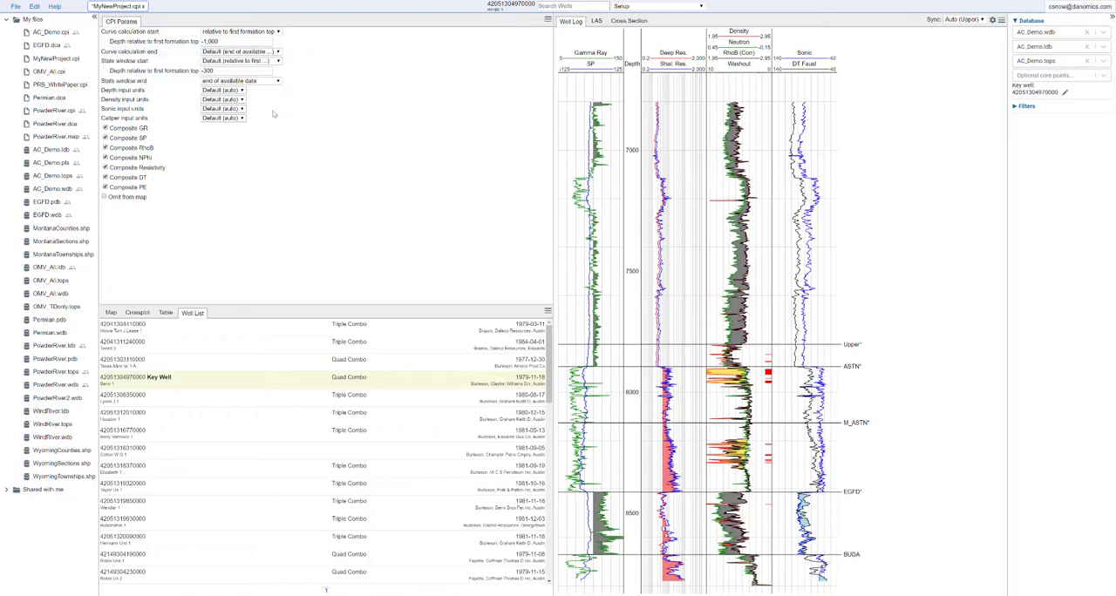
Examine the available unit options for the depth, density, sonic and caliper inputs, leaving each at its default.
{"action": "left_click", "coordinate": [245, 92]}
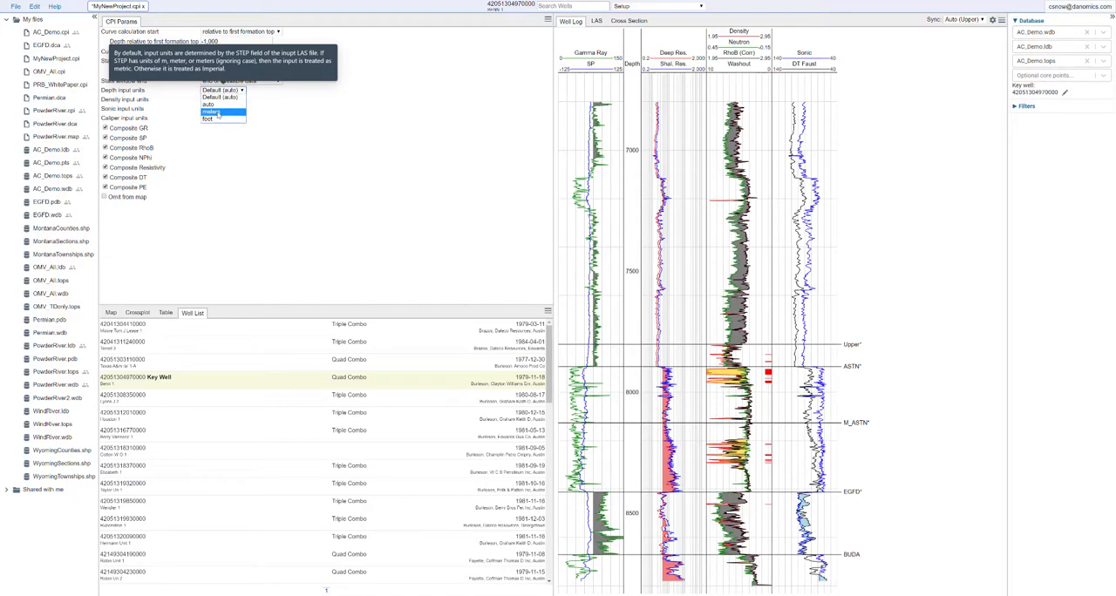
{"action": "left_click", "coordinate": [270, 112]}
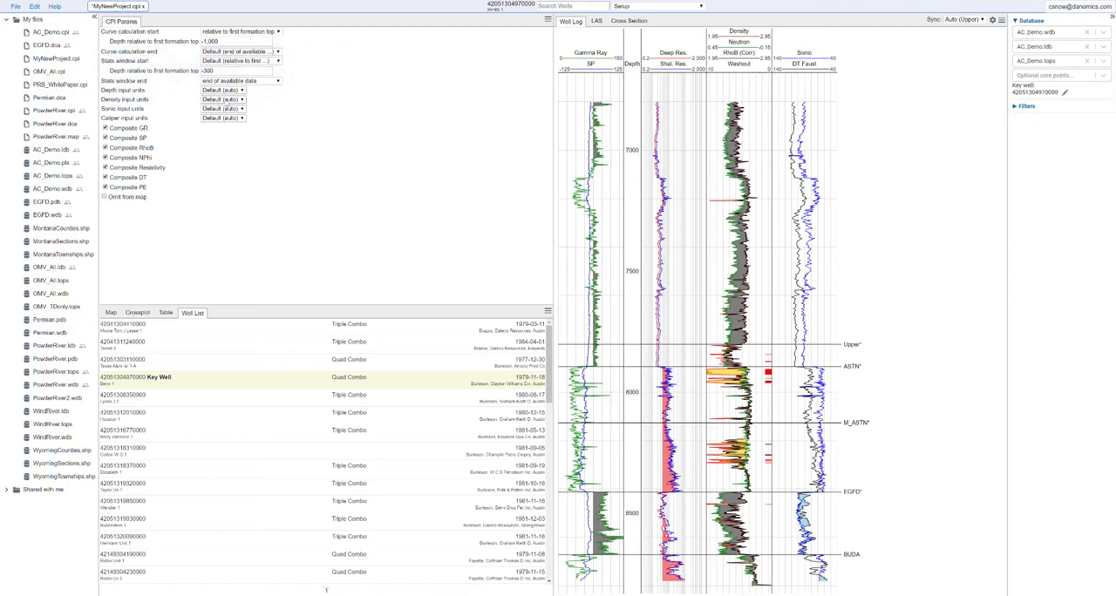
{"action": "left_click", "coordinate": [225, 100]}
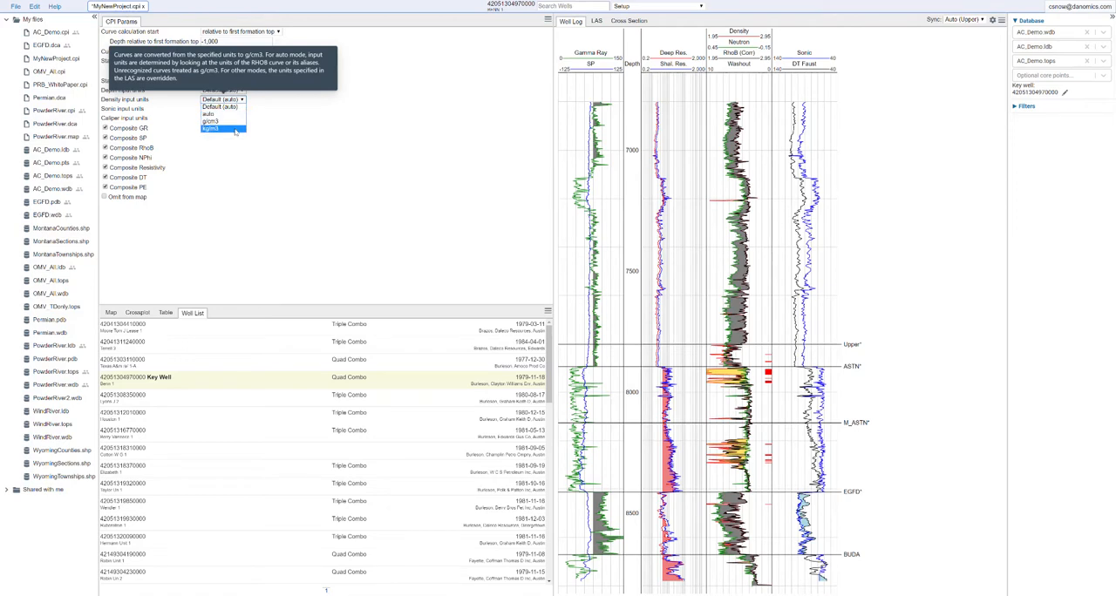
{"action": "left_click", "coordinate": [274, 129]}
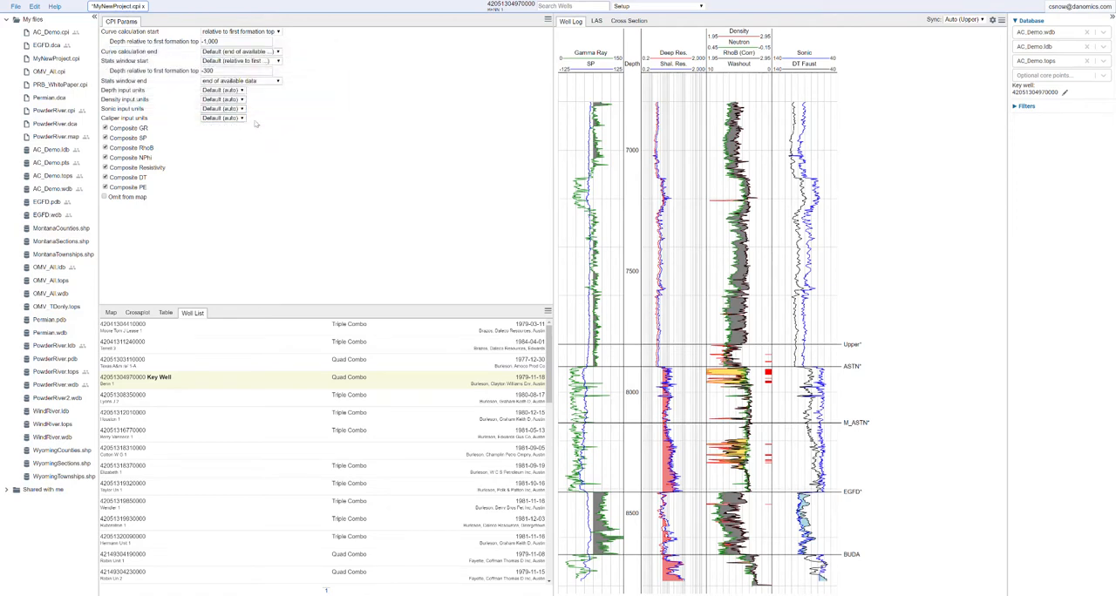
{"action": "left_click", "coordinate": [241, 110]}
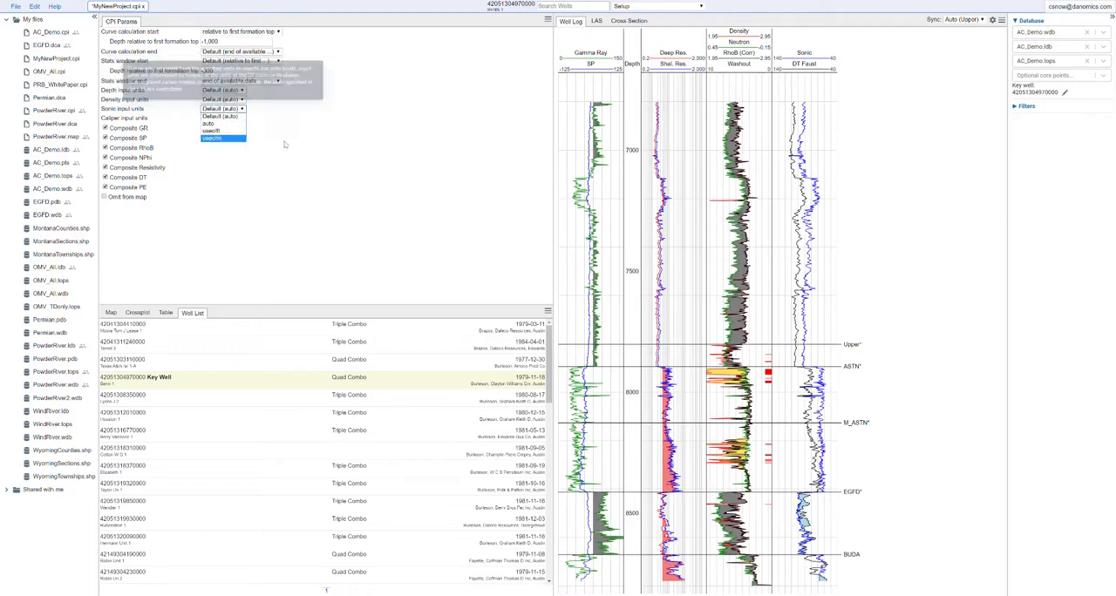
{"action": "left_click", "coordinate": [298, 142]}
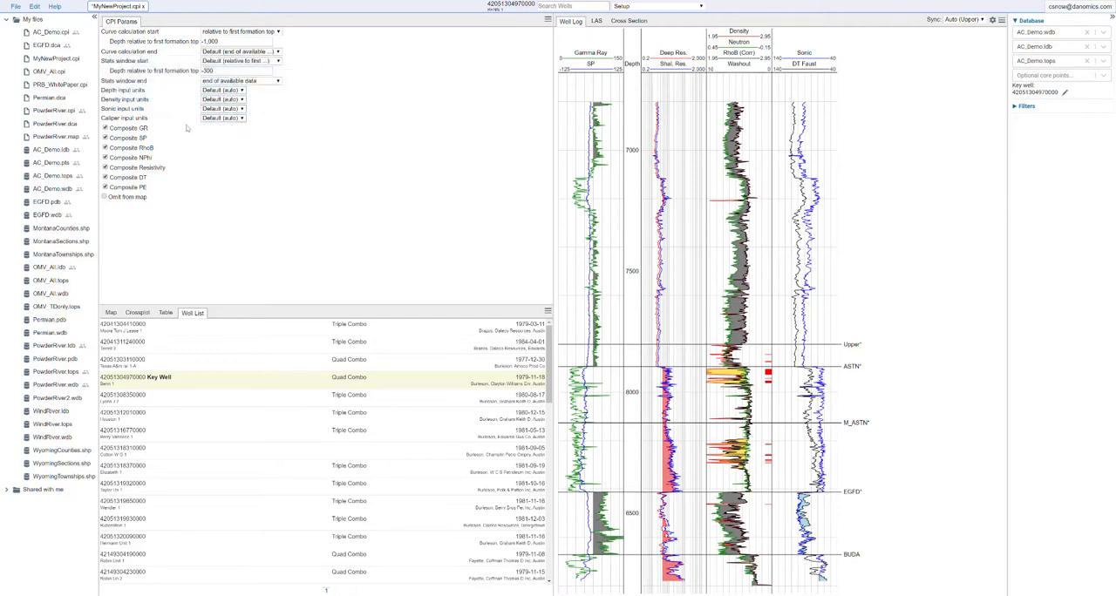
{"action": "left_click", "coordinate": [233, 120]}
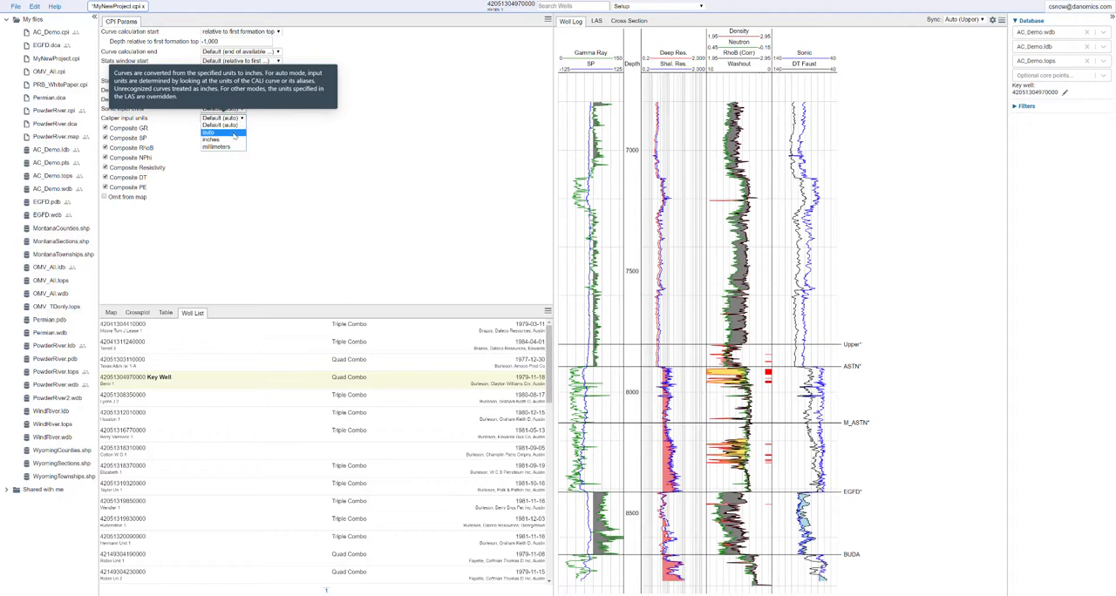
{"action": "left_click", "coordinate": [284, 163]}
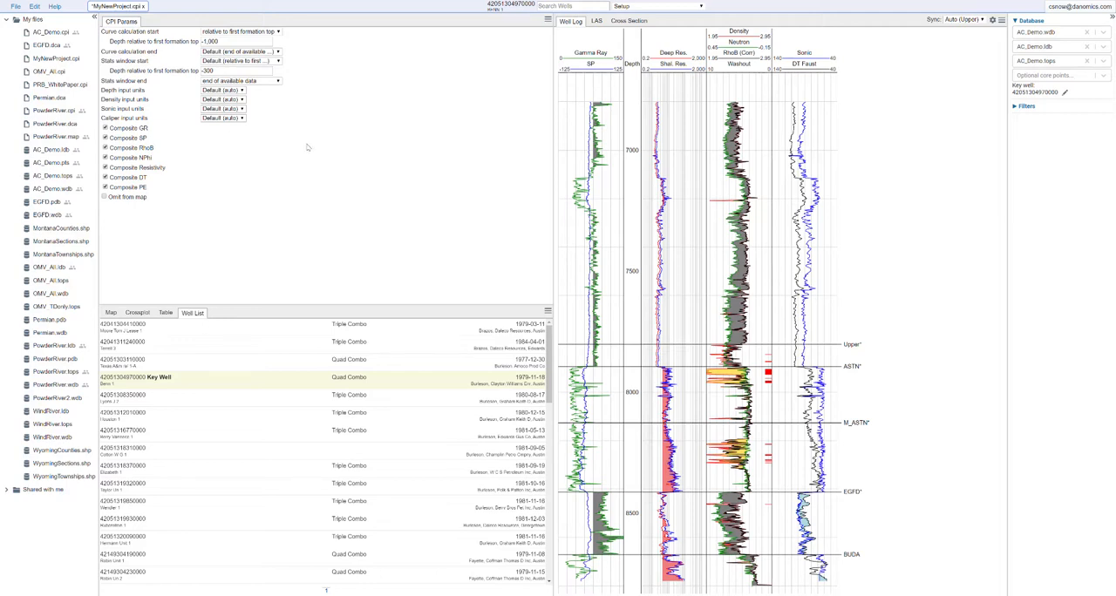
{"action": "mouse_move", "coordinate": [248, 105]}
{"action": "mouse_move", "coordinate": [211, 98]}
Open the CPI configuration and display the contents of aliases.yaml.
{"action": "left_click", "coordinate": [1078, 8]}
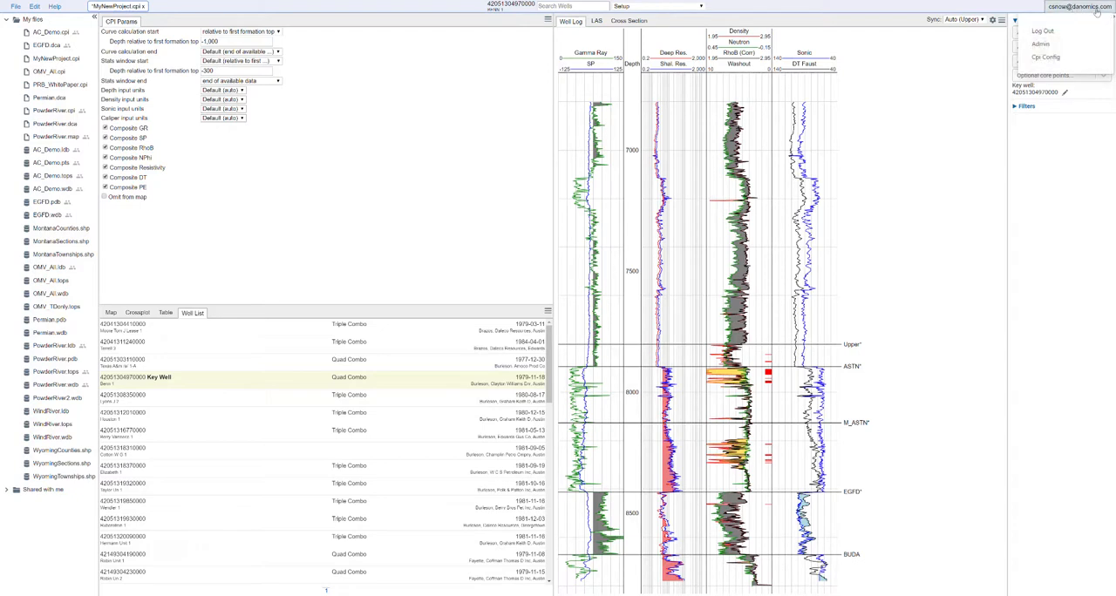
{"action": "left_click", "coordinate": [1045, 57]}
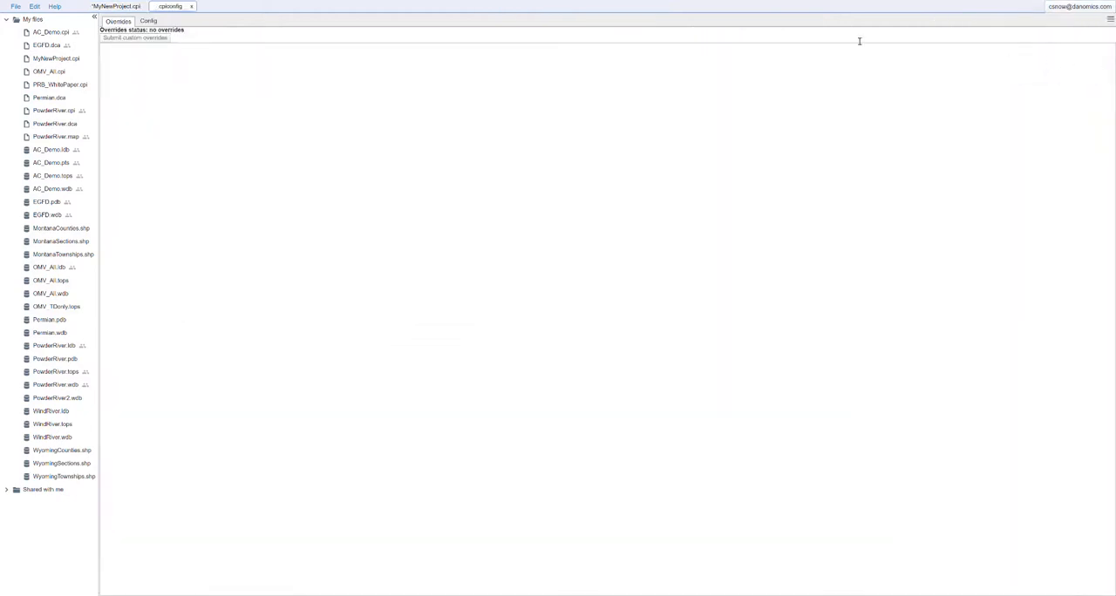
{"action": "left_click", "coordinate": [150, 20]}
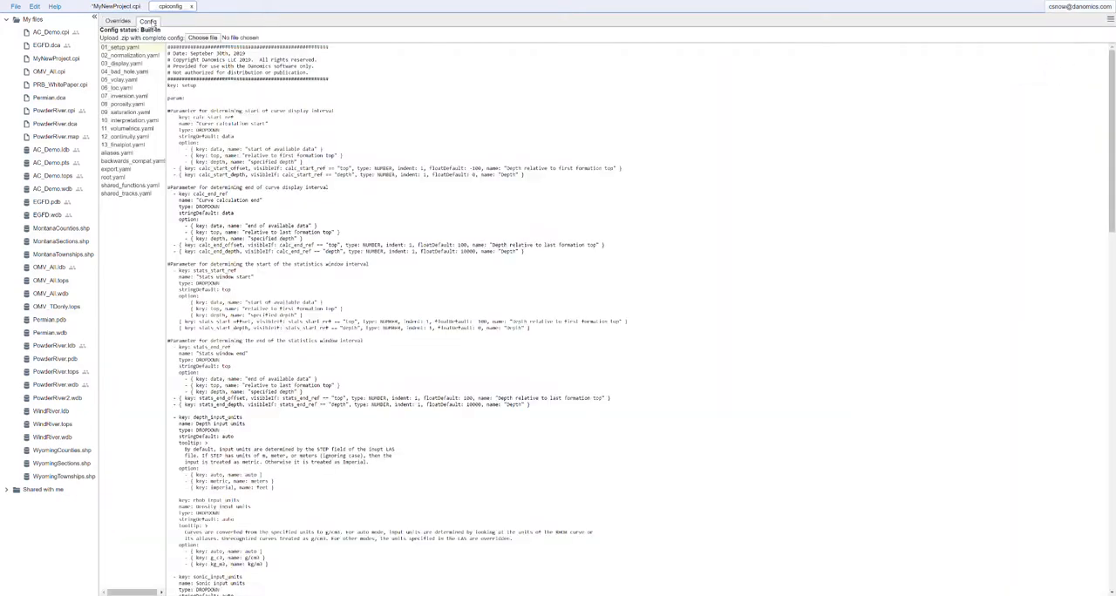
{"action": "left_click", "coordinate": [115, 154]}
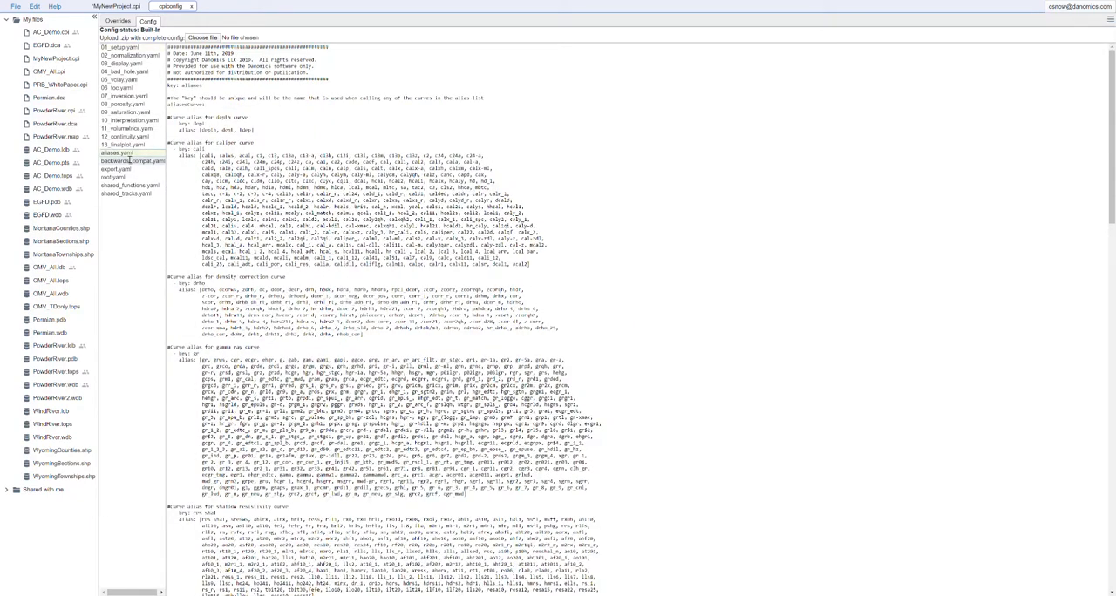
Review the curve alias lists in aliases.yaml, including the gamma ray aliases, and close the configuration.
{"action": "scroll", "coordinate": [356, 228], "scroll_direction": "down", "scroll_amount": 15}
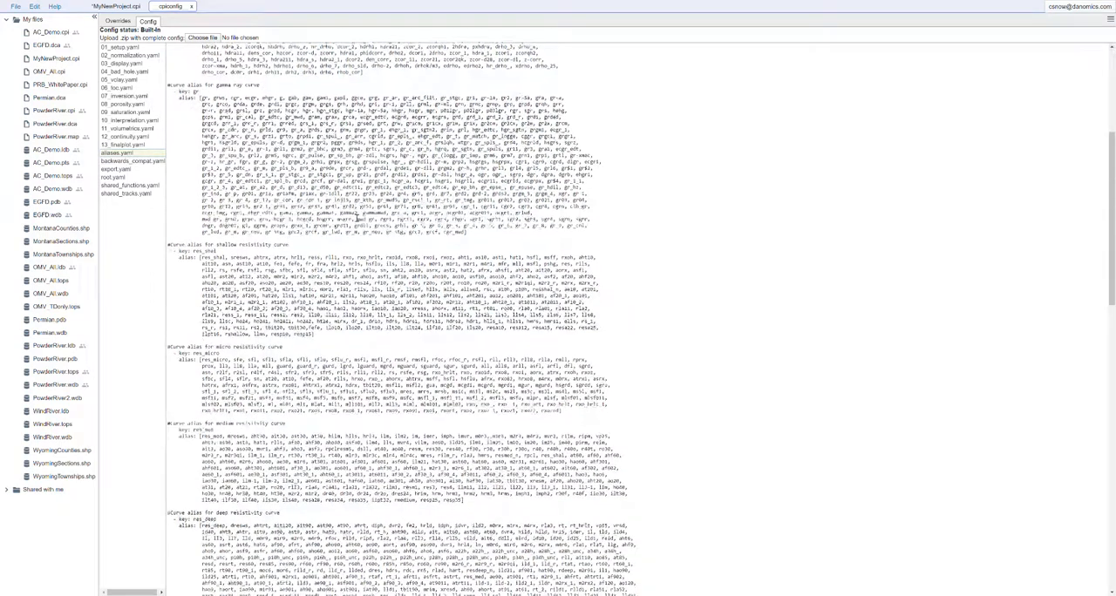
{"action": "scroll", "coordinate": [356, 229], "scroll_direction": "down", "scroll_amount": 8}
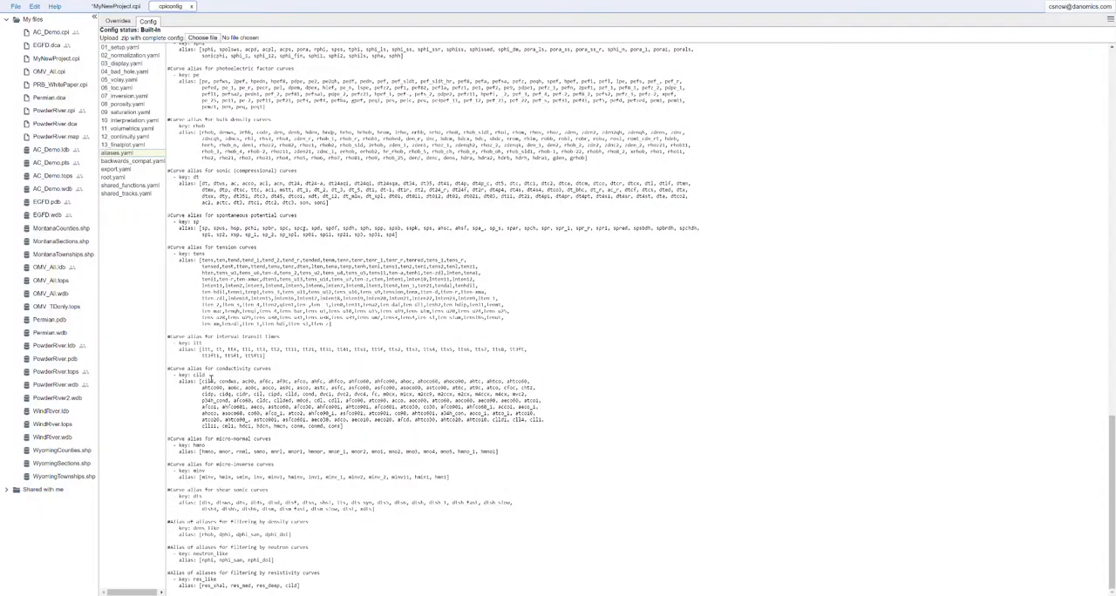
{"action": "scroll", "coordinate": [236, 372], "scroll_direction": "up", "scroll_amount": 7}
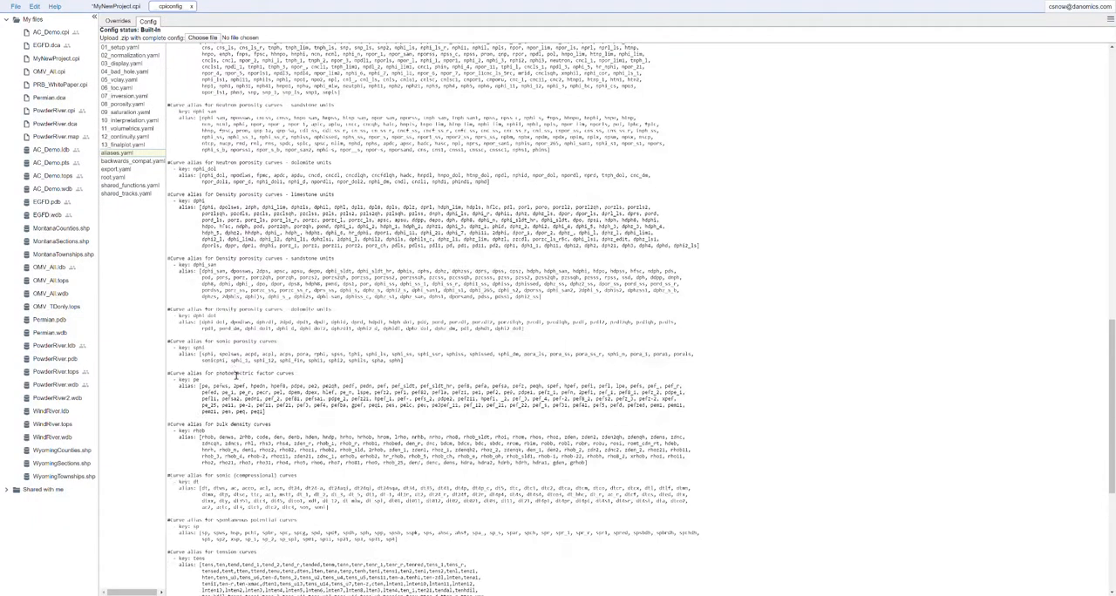
{"action": "scroll", "coordinate": [232, 369], "scroll_direction": "up", "scroll_amount": 15}
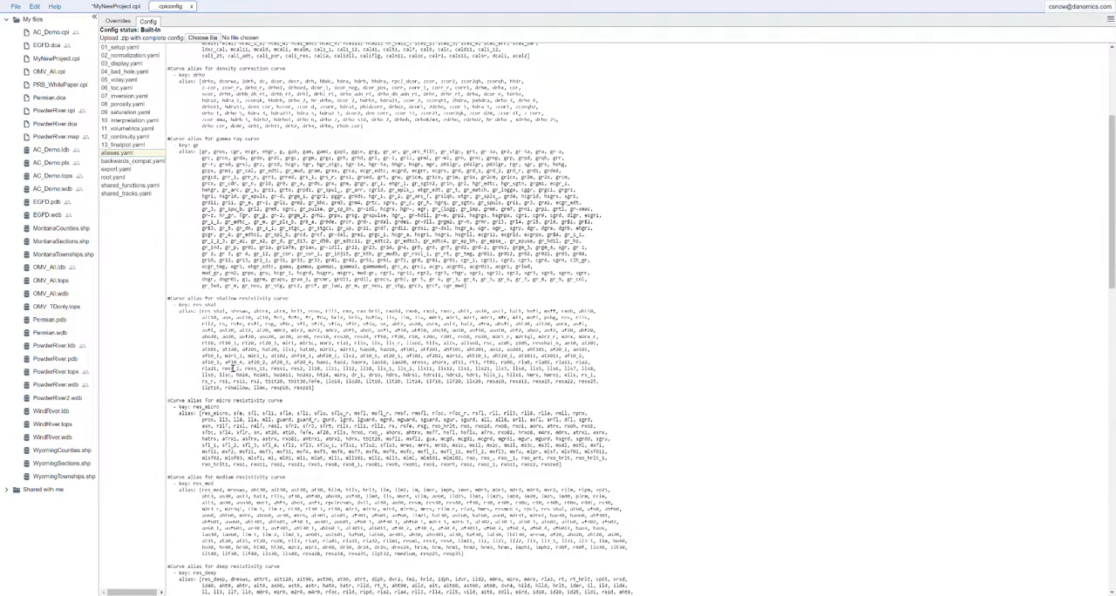
{"action": "scroll", "coordinate": [232, 370], "scroll_direction": "up", "scroll_amount": 3}
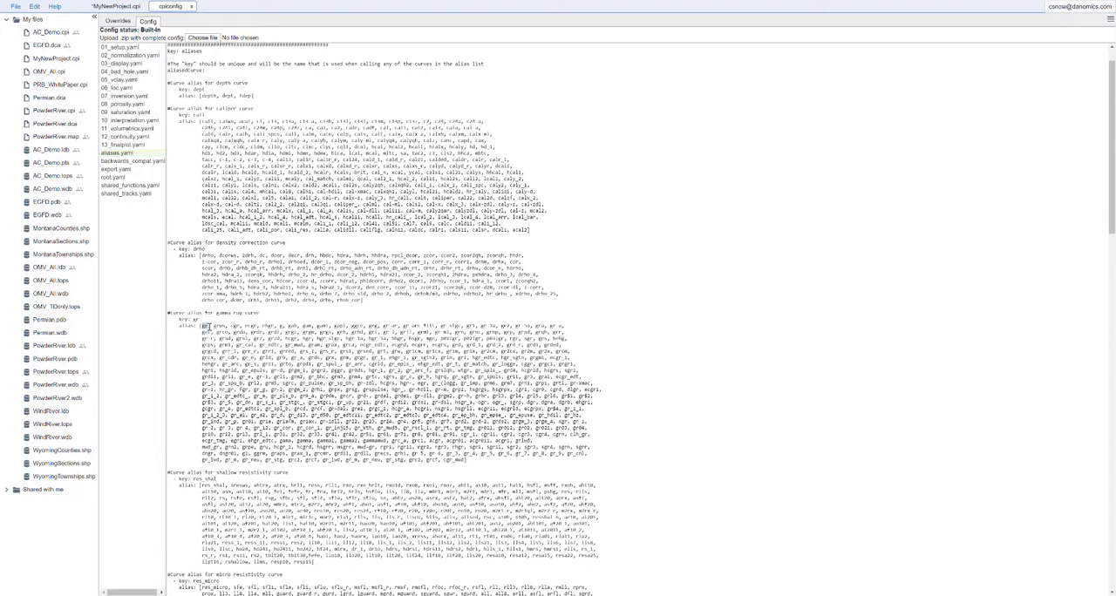
{"action": "left_click_drag", "start_coordinate": [225, 328], "coordinate": [235, 330]}
{"action": "left_click", "coordinate": [500, 201]}
{"action": "left_click", "coordinate": [192, 6]}
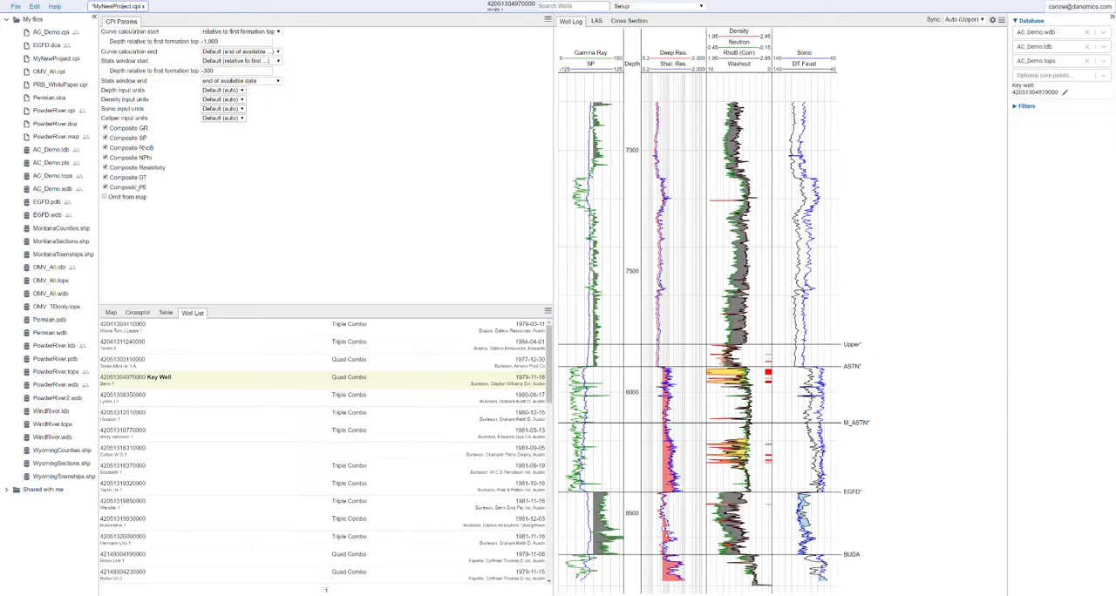